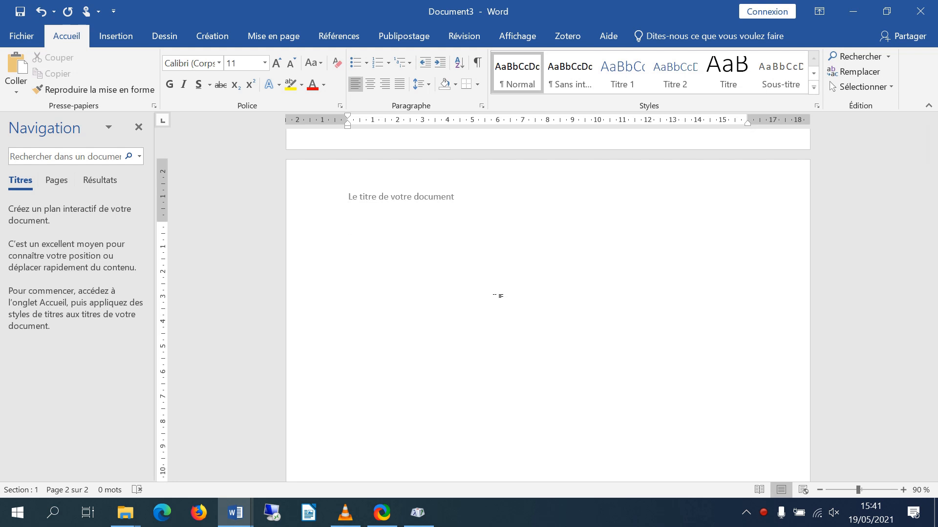
Enter the text "Section 1" in the body of the first page
{"action": "scroll", "coordinate": [606, 249], "scroll_direction": "up", "scroll_amount": 15}
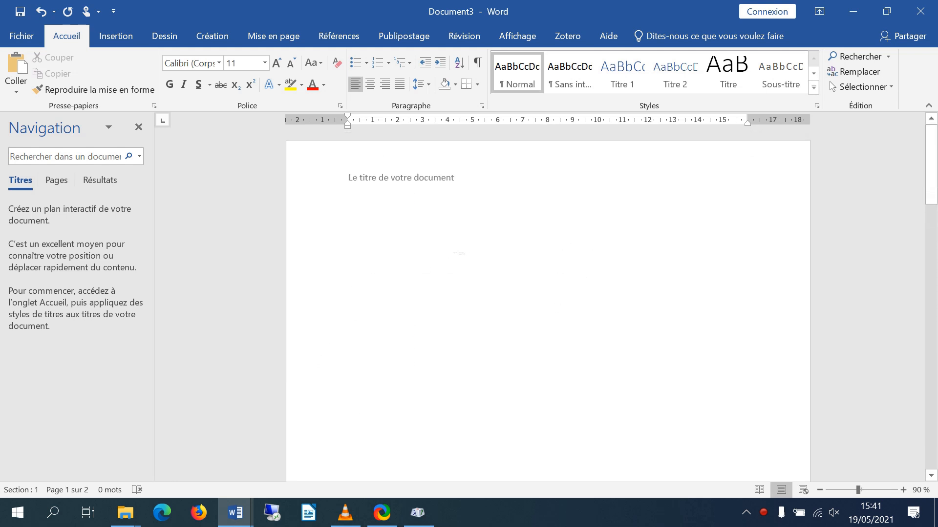
{"action": "left_click", "coordinate": [376, 243]}
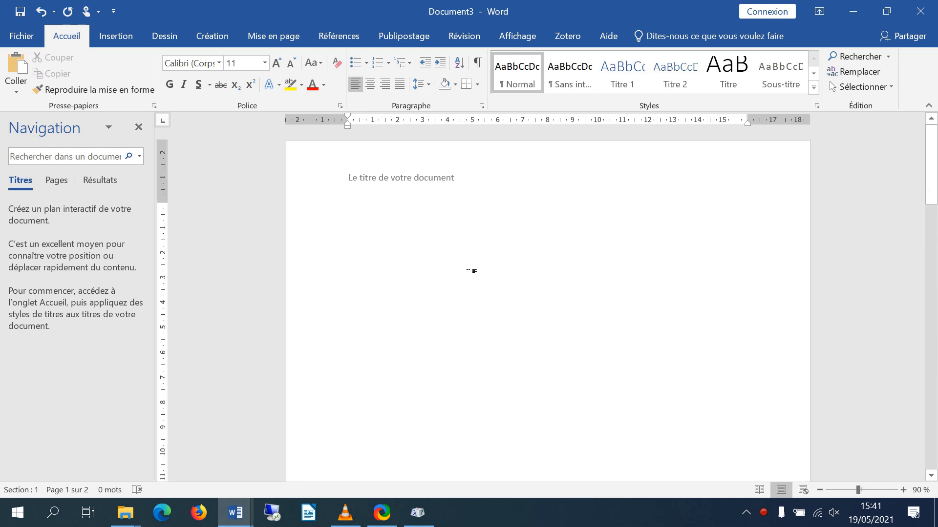
{"action": "type", "text": "Section 1"}
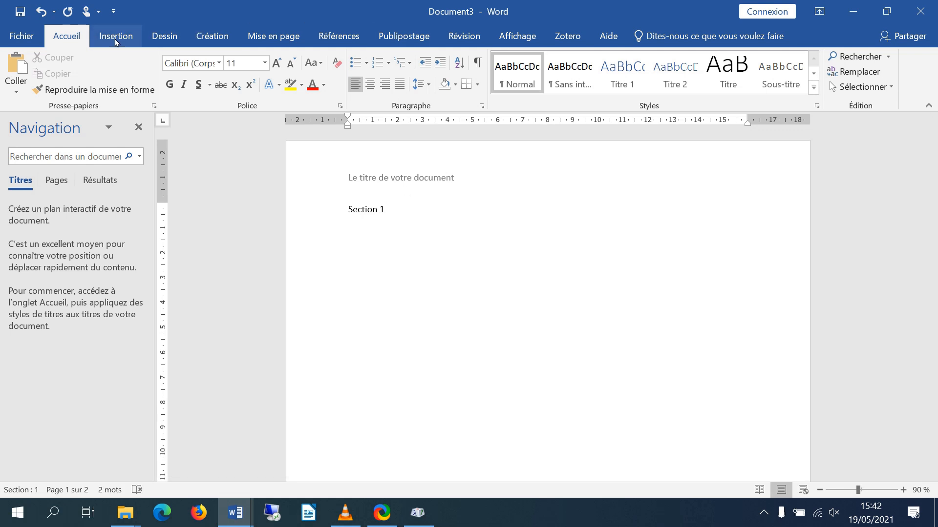
Insert a next-page section break after "Section 1" and enter "Section 2" at the start of the new section
{"action": "left_click", "coordinate": [118, 38]}
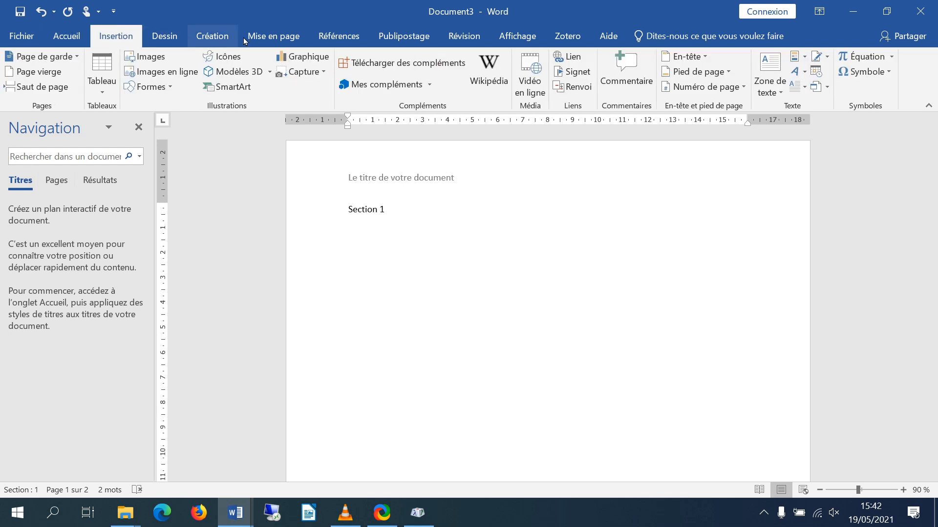
{"action": "left_click", "coordinate": [279, 39]}
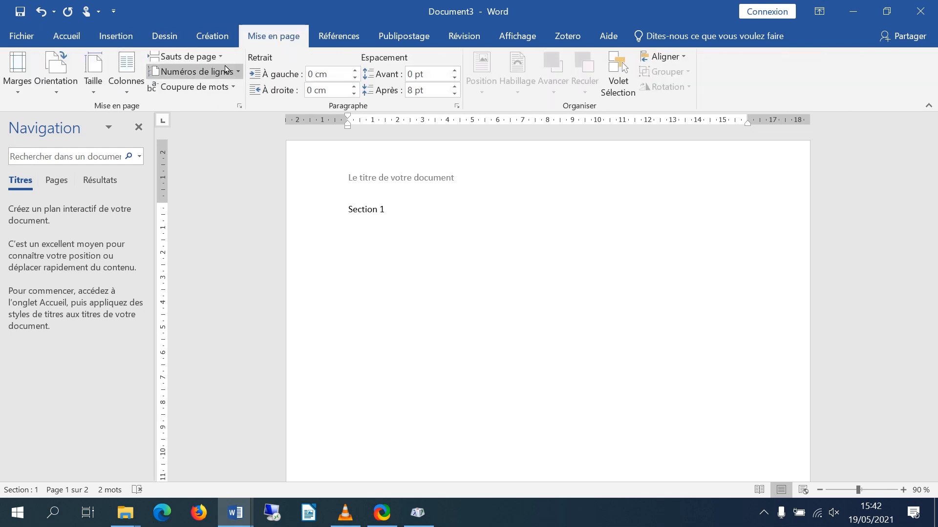
{"action": "left_click", "coordinate": [221, 57]}
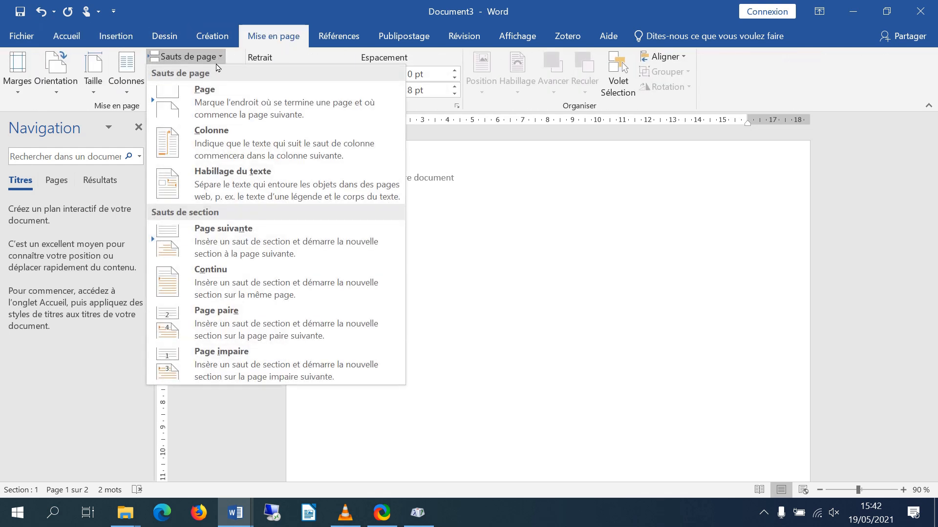
{"action": "left_click", "coordinate": [220, 236]}
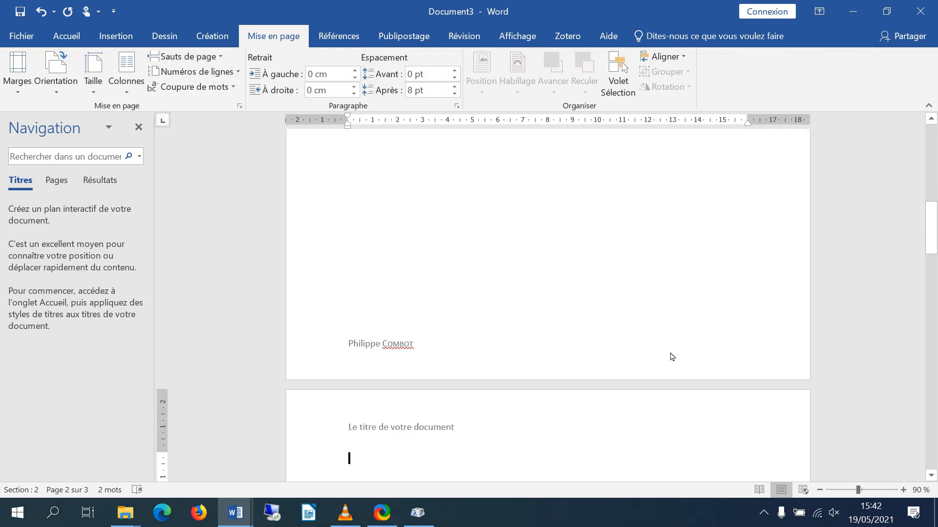
{"action": "type", "text": "Section 2"}
Edit the Section 1 footer and insert a bottom-of-page number in the right-aligned "Numéro normal 3" style
{"action": "left_click", "coordinate": [422, 348]}
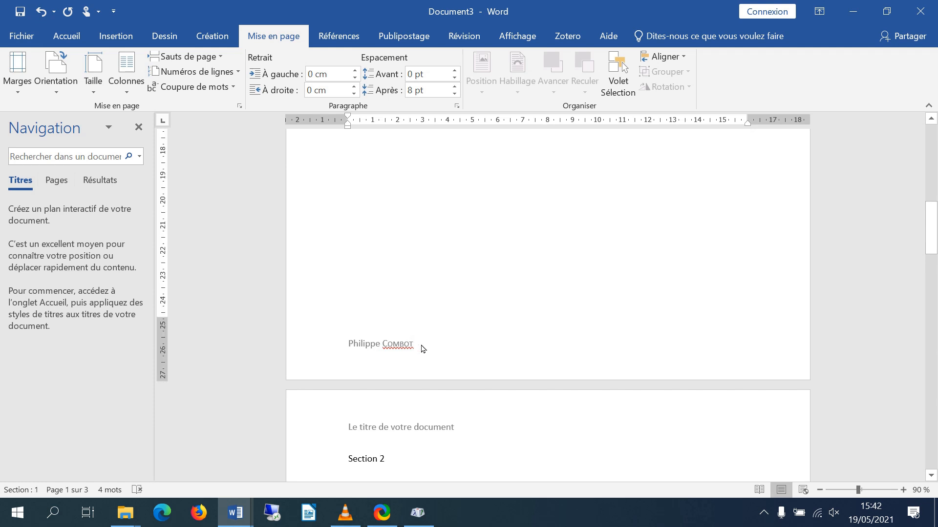
{"action": "double_click", "coordinate": [429, 350]}
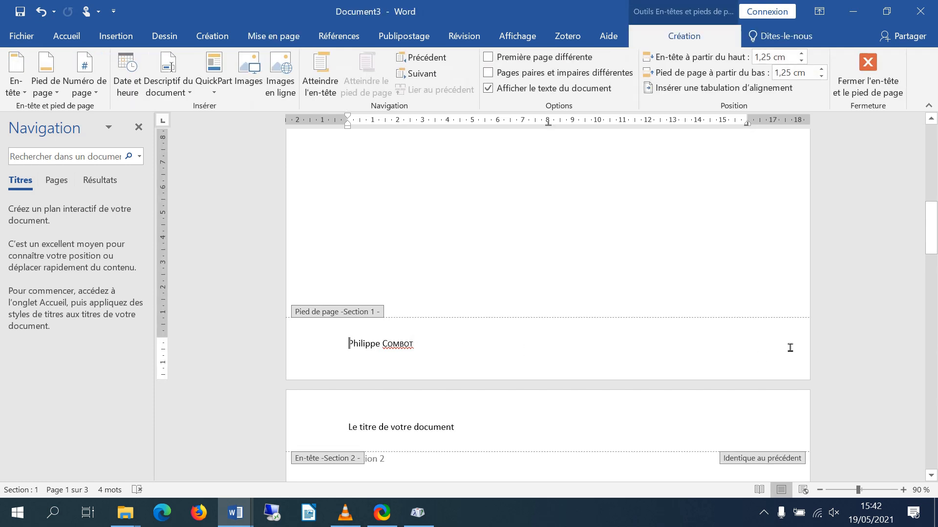
{"action": "left_click", "coordinate": [430, 344]}
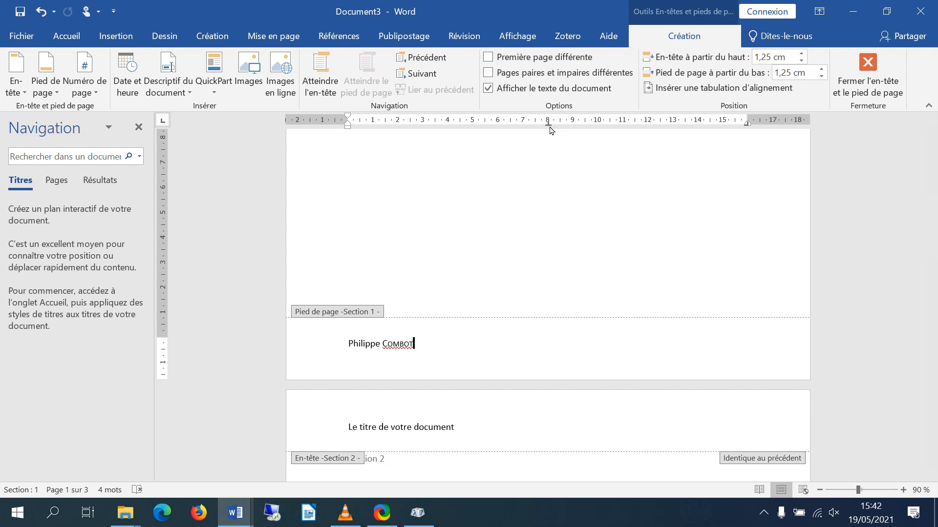
{"action": "key", "text": "Tab"}
{"action": "key", "text": "Tab"}
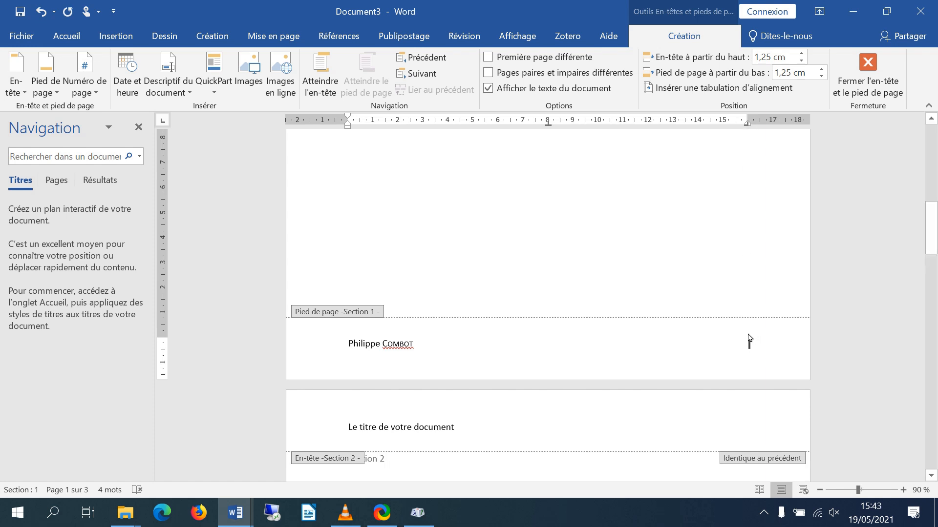
{"action": "left_click", "coordinate": [96, 94]}
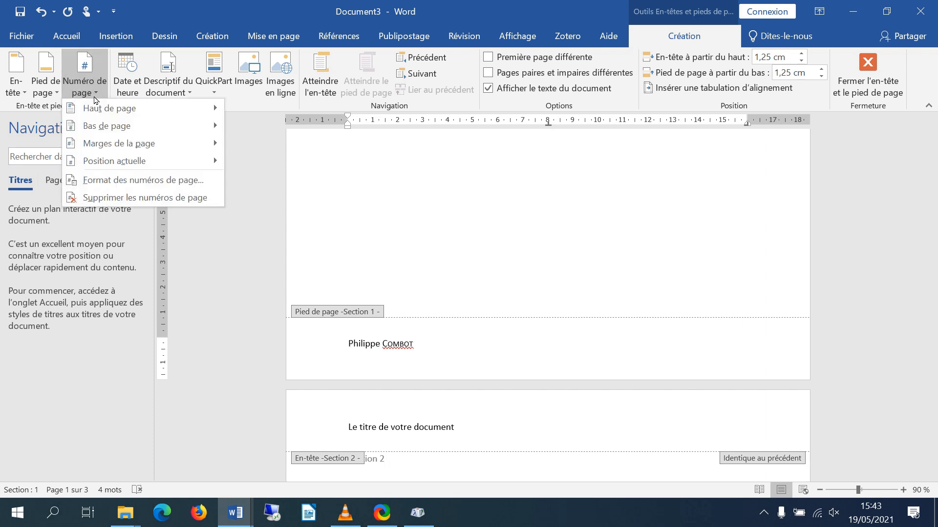
{"action": "mouse_move", "coordinate": [106, 127]}
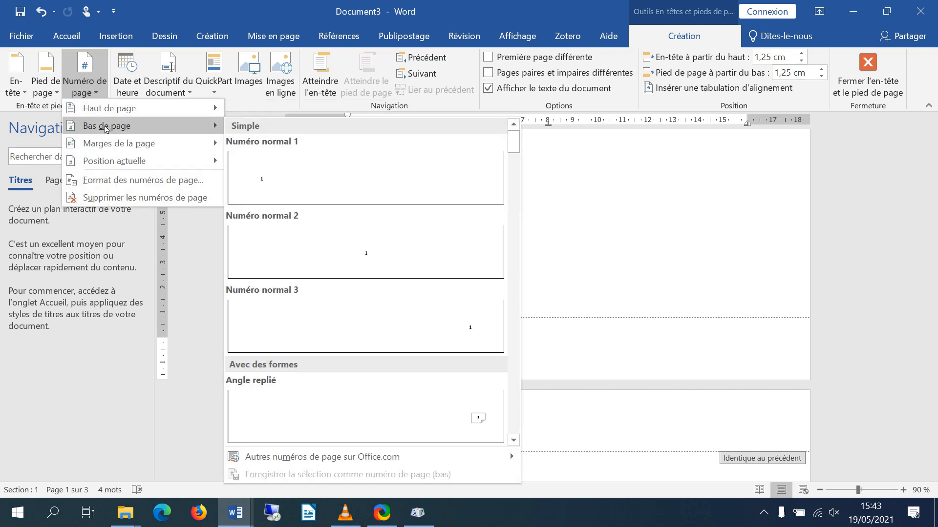
{"action": "mouse_move", "coordinate": [122, 162]}
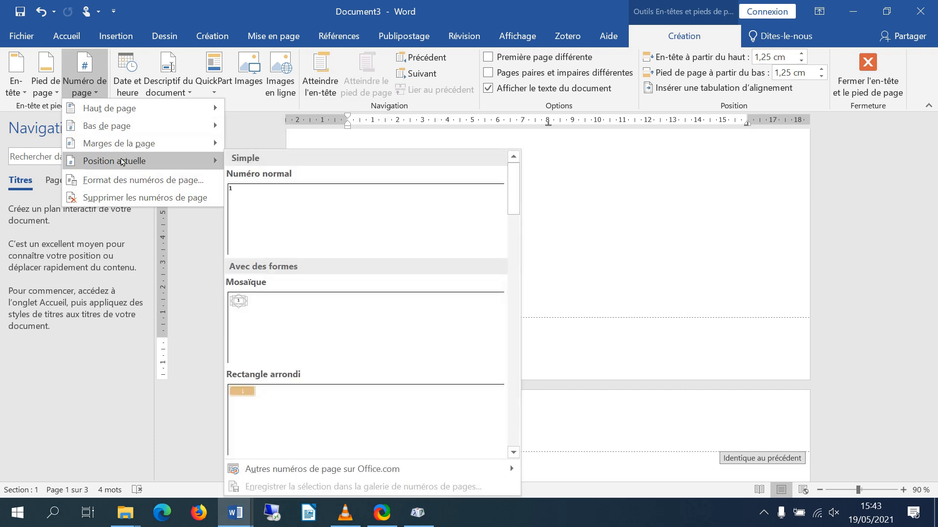
{"action": "mouse_move", "coordinate": [153, 135]}
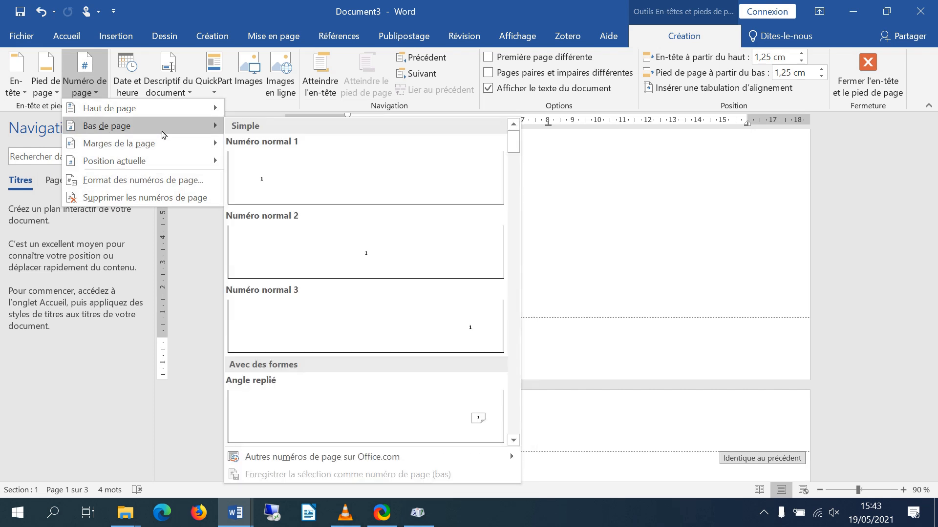
{"action": "left_click", "coordinate": [439, 327]}
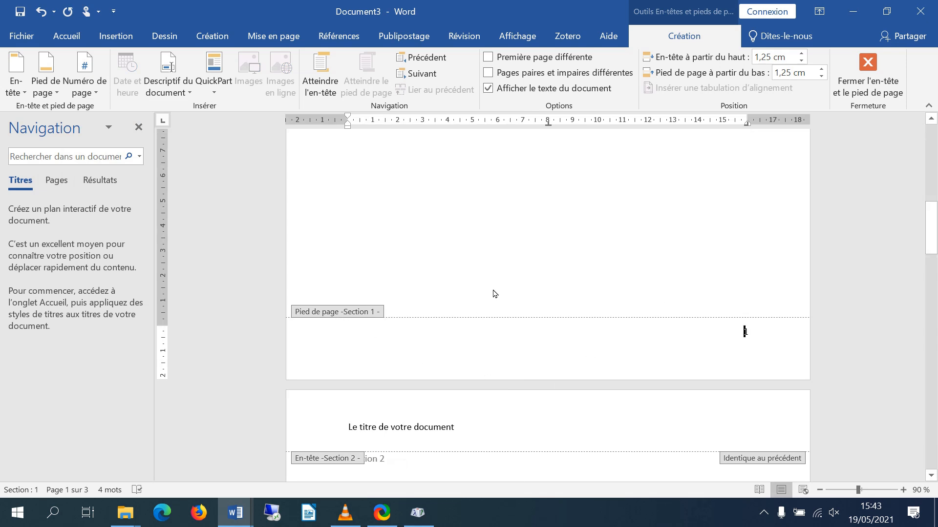
Unlink the Section 2 footer from the previous section's footer
{"action": "scroll", "coordinate": [534, 350], "scroll_direction": "down", "scroll_amount": 3}
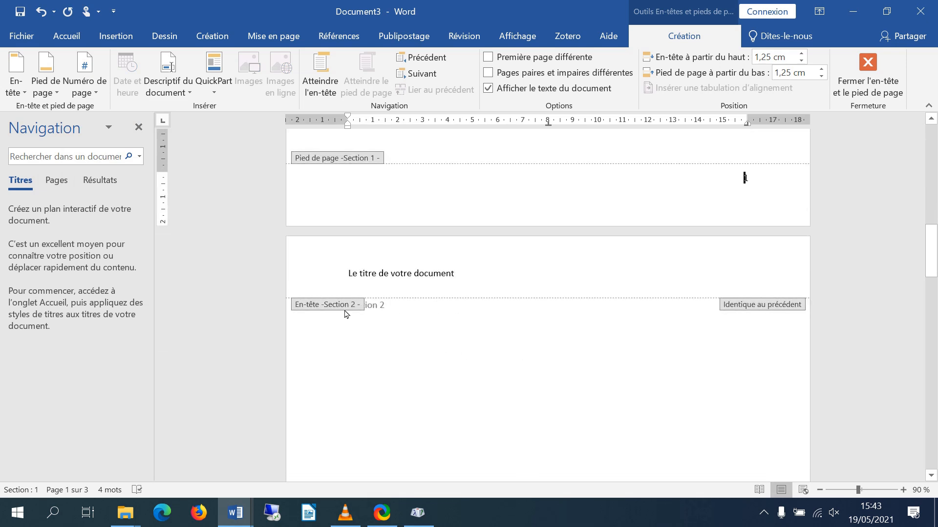
{"action": "scroll", "coordinate": [597, 381], "scroll_direction": "down", "scroll_amount": 10}
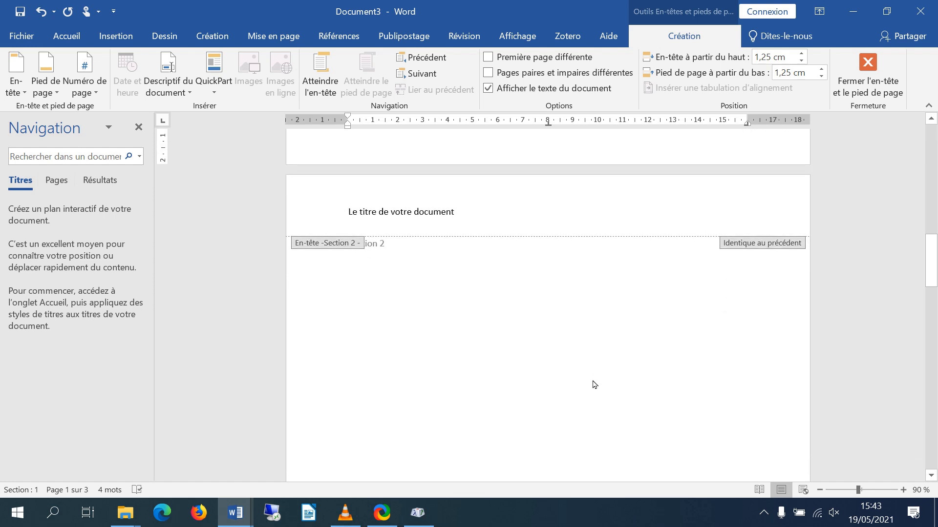
{"action": "scroll", "coordinate": [591, 381], "scroll_direction": "down", "scroll_amount": 3}
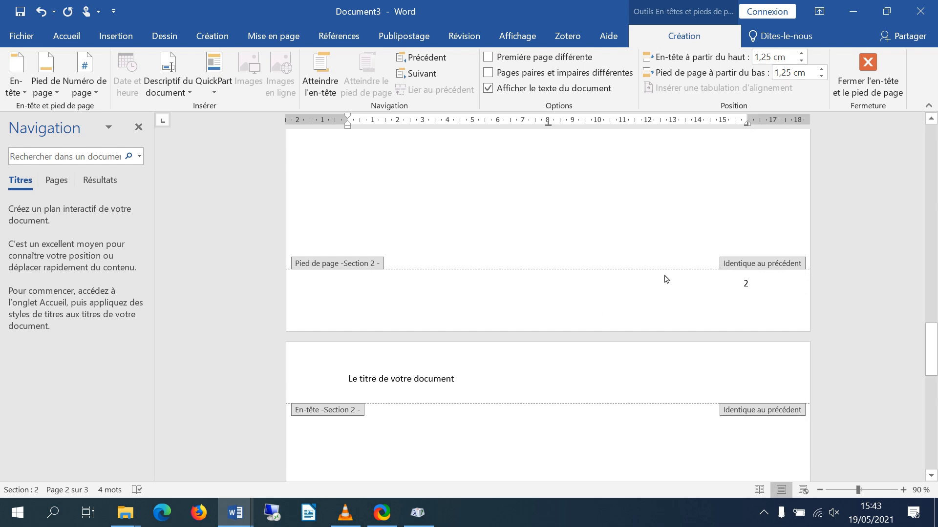
{"action": "scroll", "coordinate": [669, 274], "scroll_direction": "up", "scroll_amount": 10}
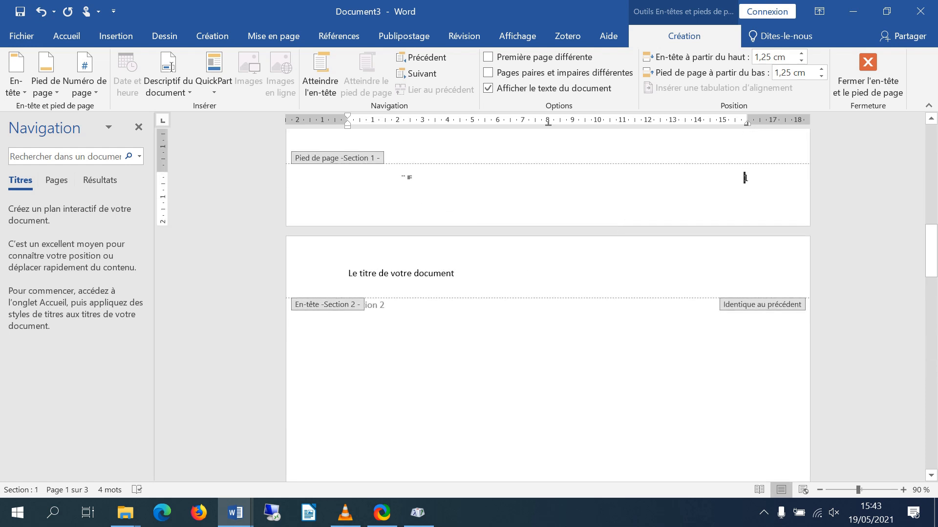
{"action": "scroll", "coordinate": [578, 290], "scroll_direction": "down", "scroll_amount": 4}
{"action": "scroll", "coordinate": [586, 302], "scroll_direction": "down", "scroll_amount": 5}
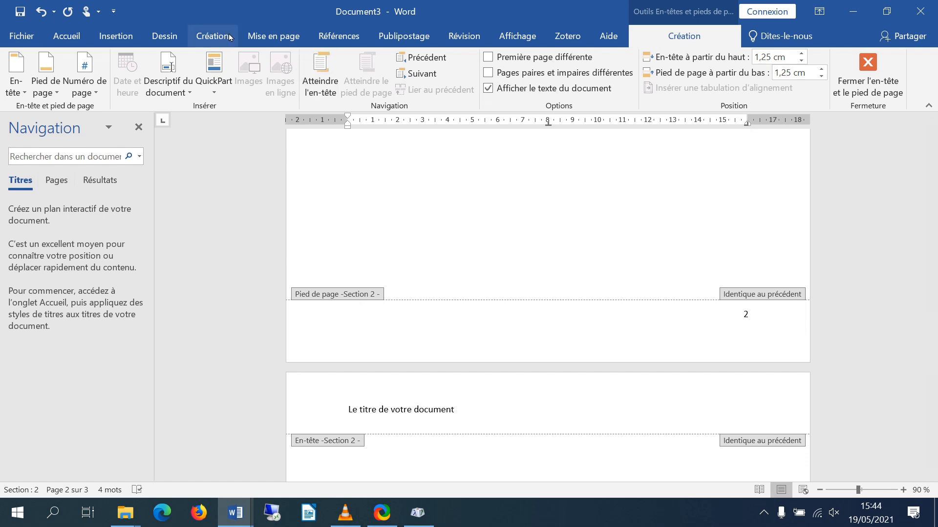
{"action": "left_click", "coordinate": [260, 38]}
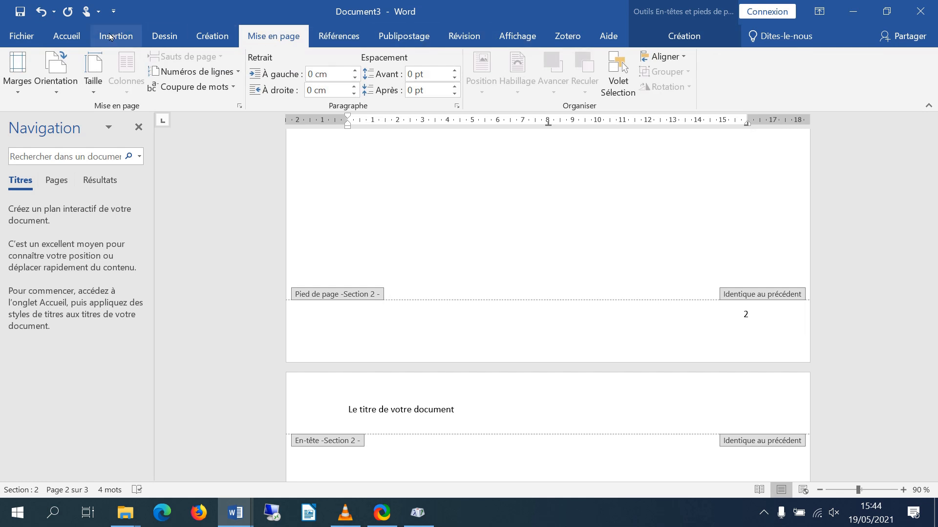
{"action": "left_click", "coordinate": [125, 37]}
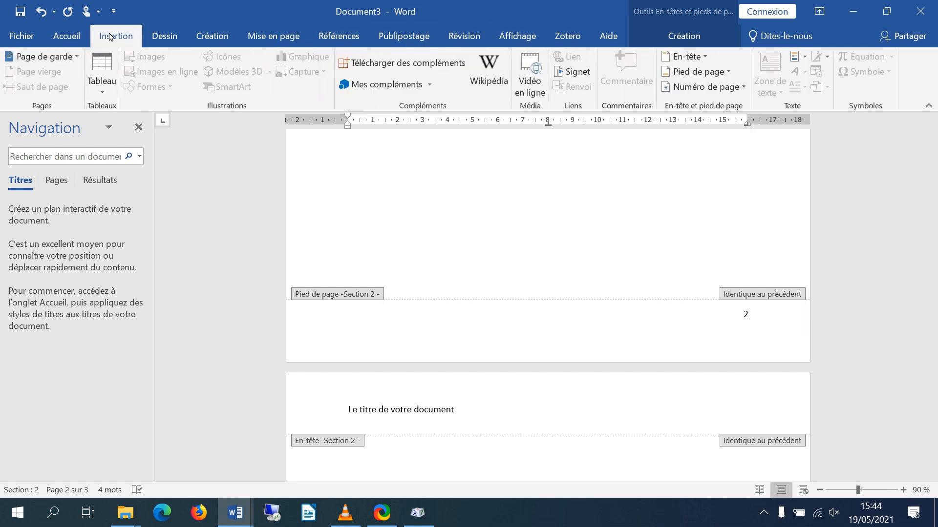
{"action": "left_click", "coordinate": [726, 73]}
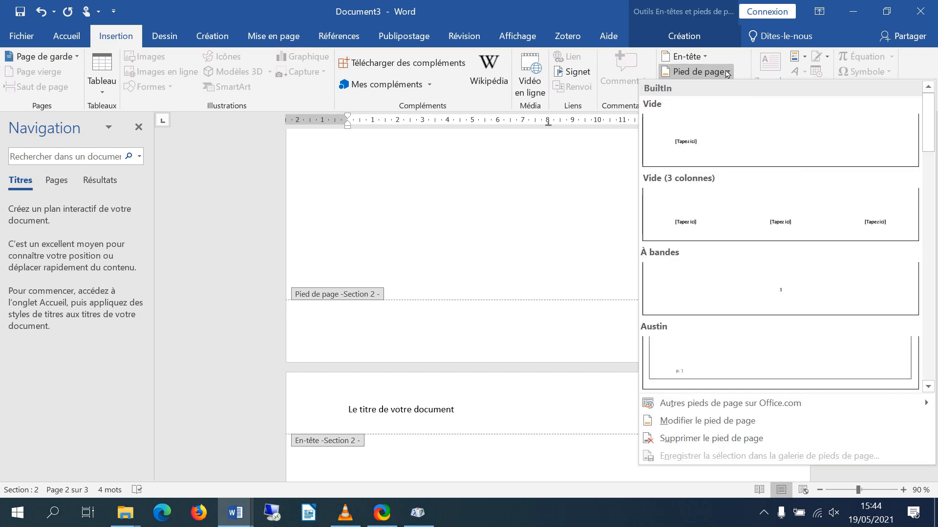
{"action": "left_click", "coordinate": [725, 423]}
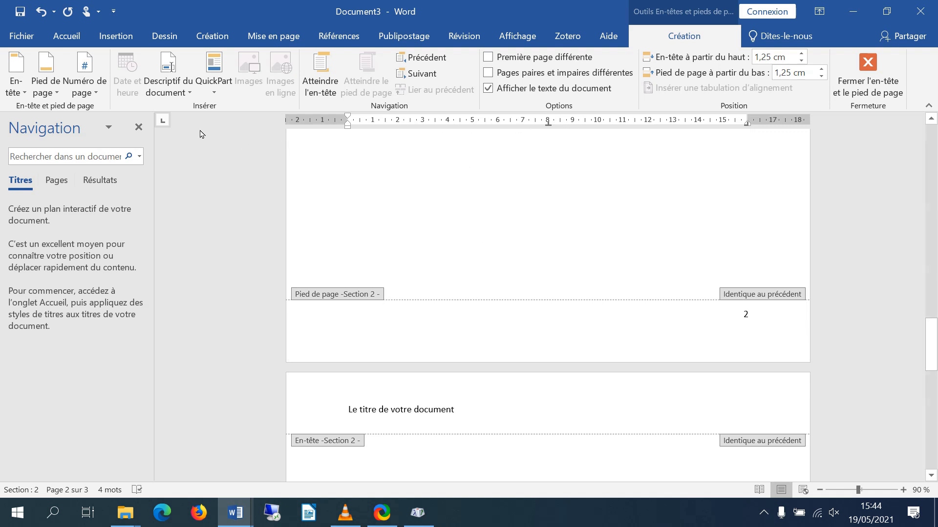
{"action": "left_click", "coordinate": [757, 319]}
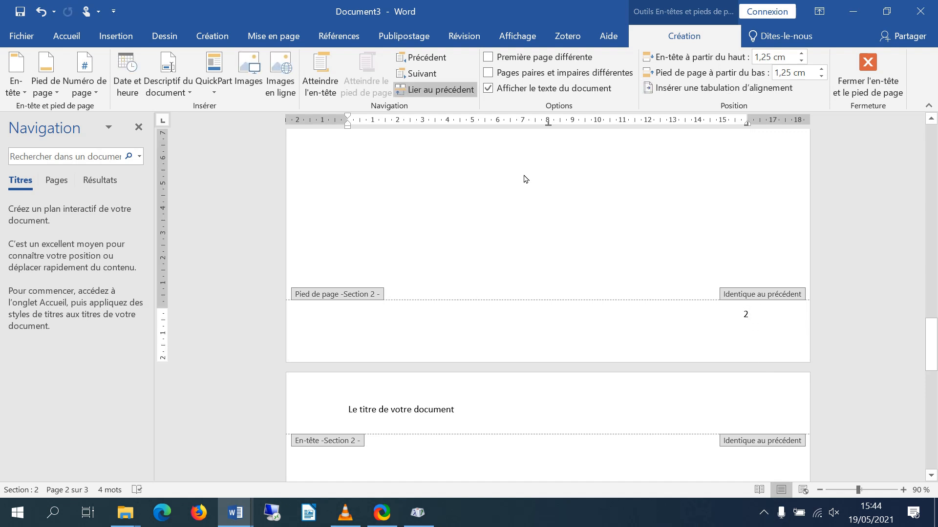
{"action": "left_click", "coordinate": [417, 91]}
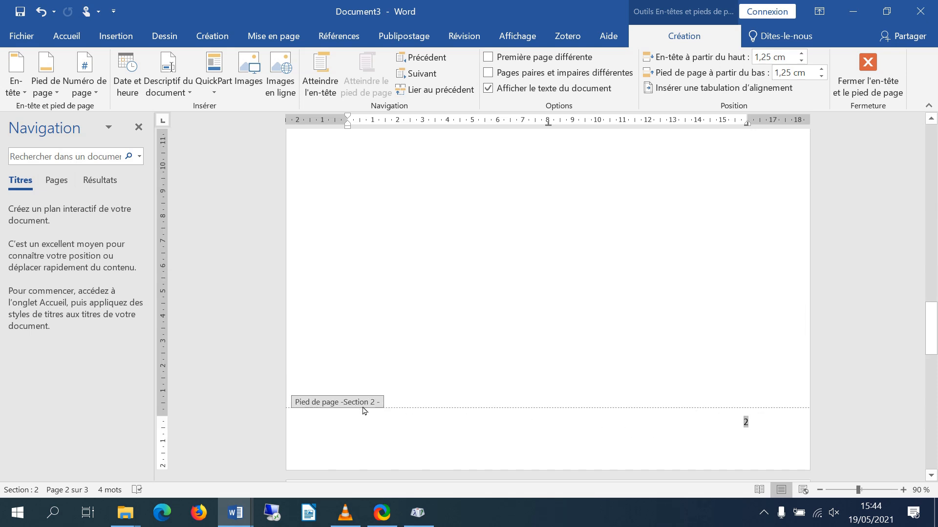
Set the numbering format of the Section 2 footer's page number to i, ii, iii
{"action": "left_click_drag", "start_coordinate": [764, 423], "coordinate": [719, 422]}
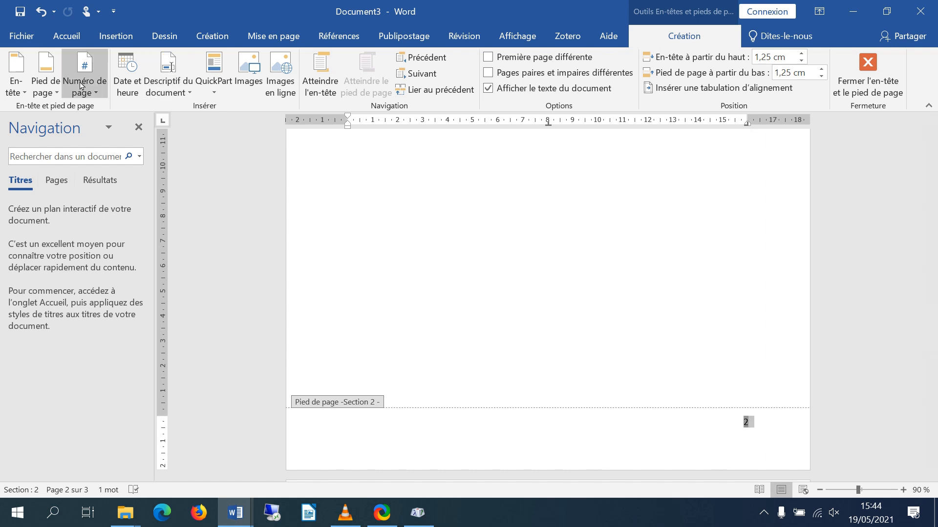
{"action": "left_click", "coordinate": [94, 94]}
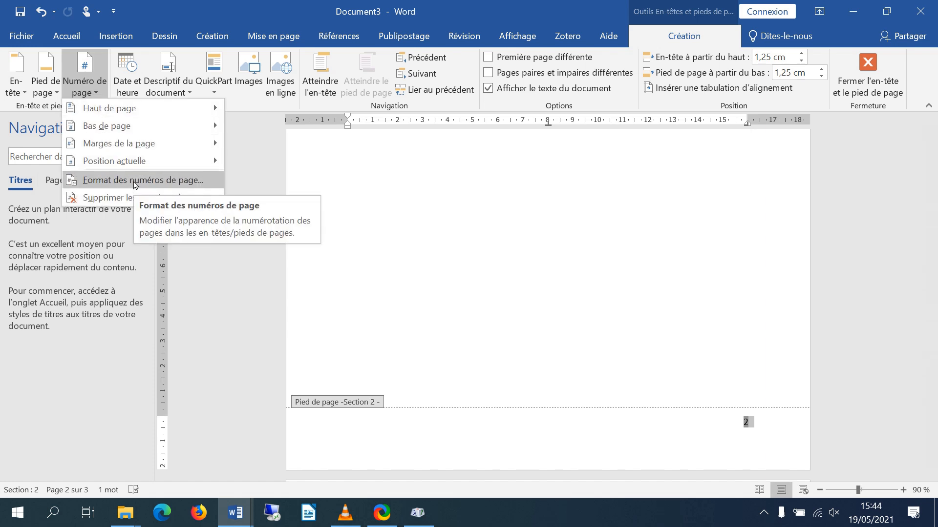
{"action": "left_click", "coordinate": [135, 182]}
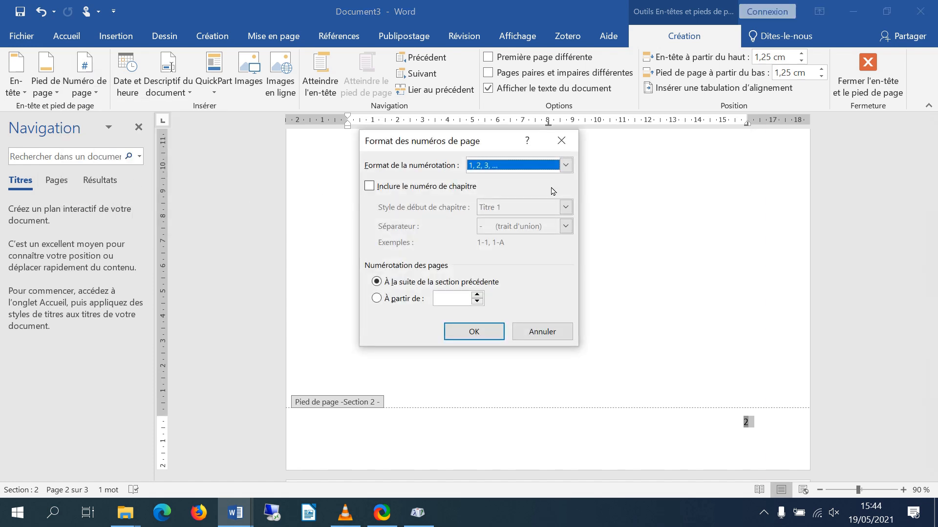
{"action": "left_click", "coordinate": [567, 166]}
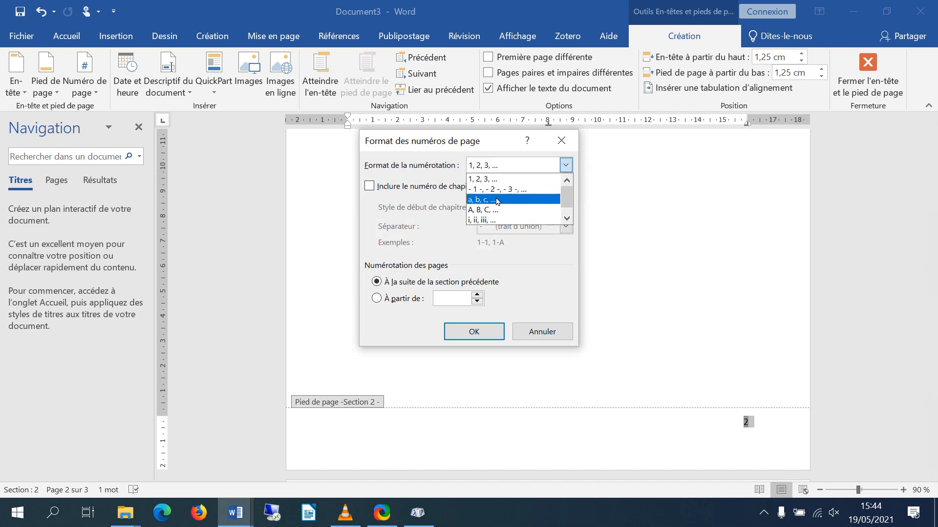
{"action": "left_click", "coordinate": [491, 220]}
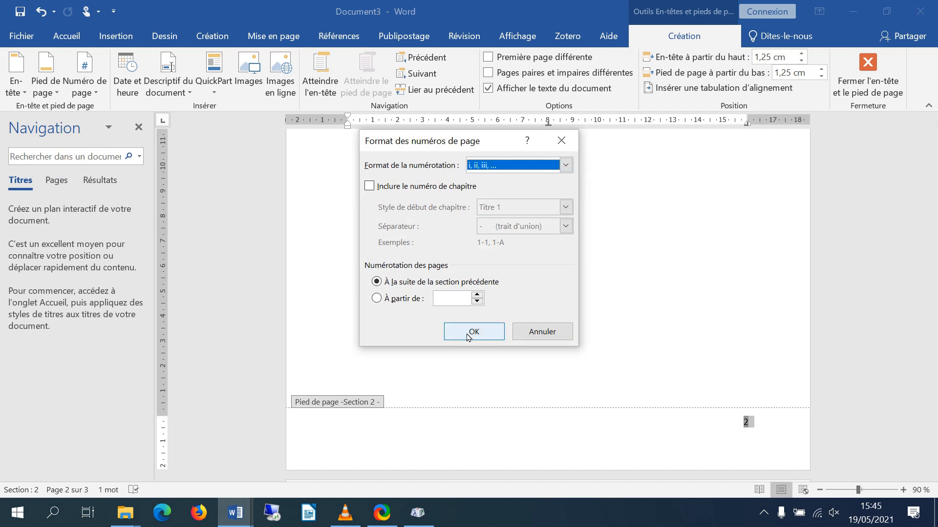
{"action": "left_click", "coordinate": [469, 331]}
{"action": "left_click", "coordinate": [764, 426]}
Compare the page number in the Section 1 footer with those on both pages of Section 2
{"action": "left_click_drag", "start_coordinate": [933, 328], "coordinate": [933, 228]}
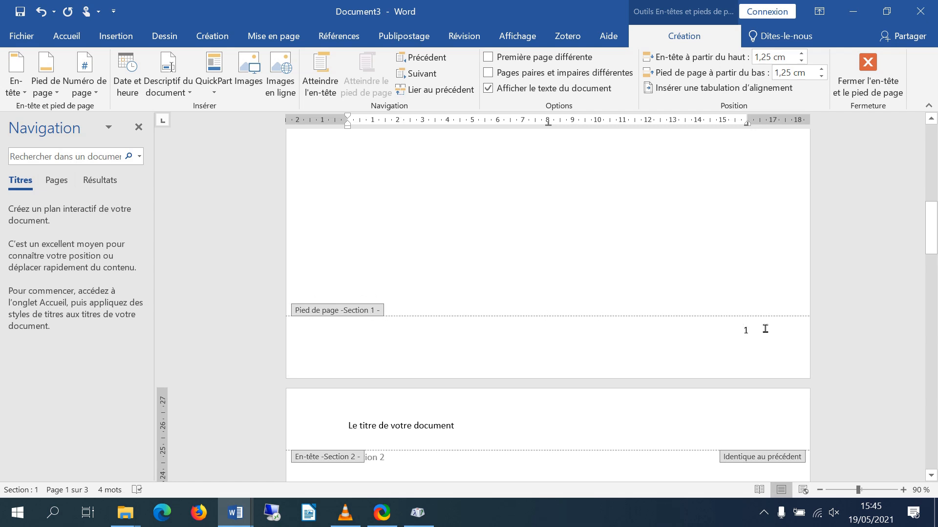
{"action": "left_click_drag", "start_coordinate": [924, 242], "coordinate": [925, 347]}
{"action": "left_click", "coordinate": [765, 363]}
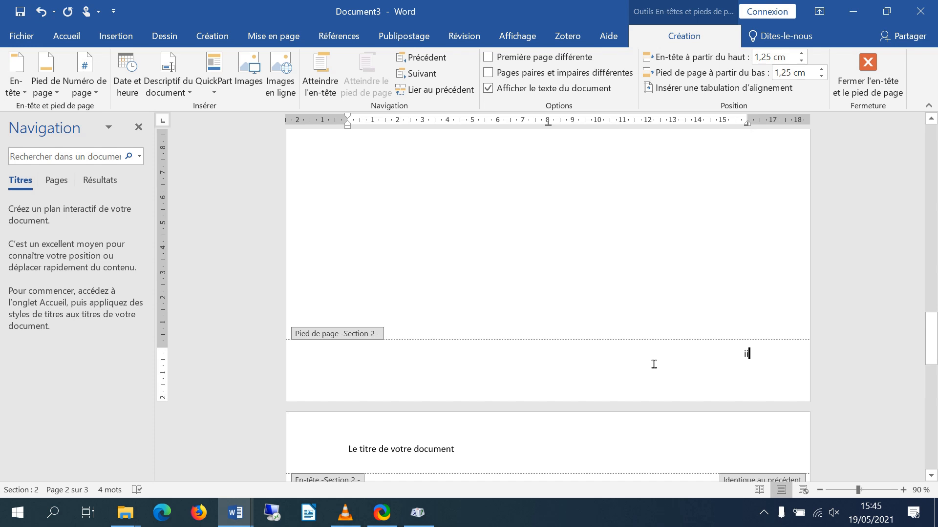
{"action": "left_click_drag", "start_coordinate": [934, 358], "coordinate": [935, 464]}
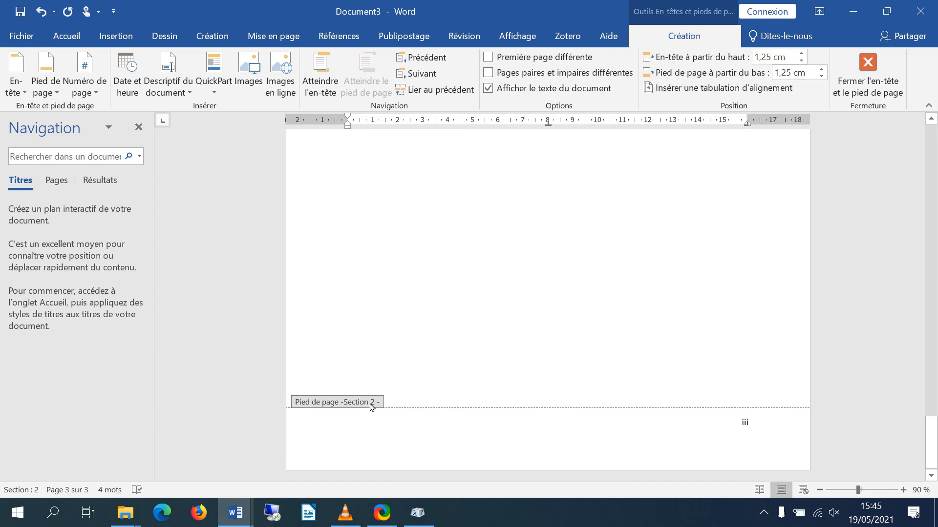
Leave the footer area for the body of page 3 and insert a "Page suivante" section break there
{"action": "left_click", "coordinate": [764, 428]}
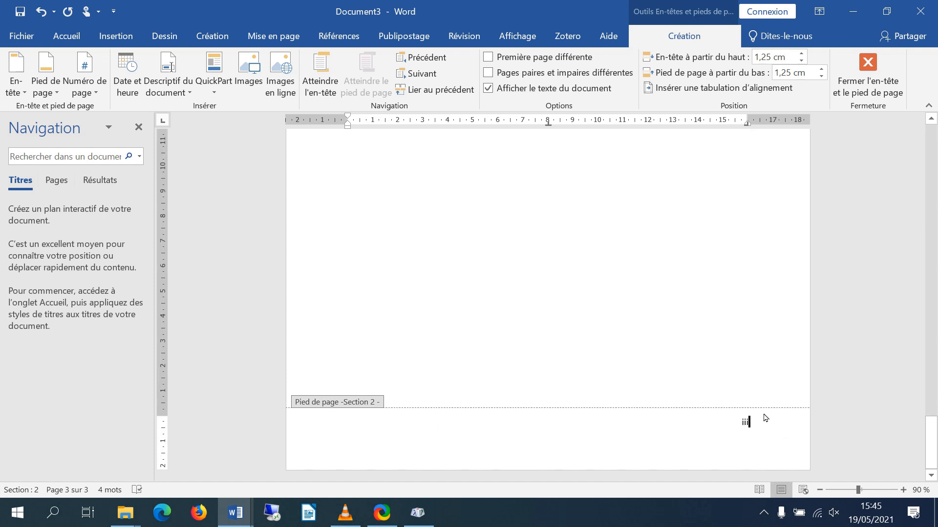
{"action": "mouse_move", "coordinate": [931, 458]}
{"action": "left_mouse_down"}
{"action": "mouse_move", "coordinate": [932, 447]}
{"action": "mouse_move", "coordinate": [930, 459]}
{"action": "left_mouse_up"}
{"action": "left_click_drag", "start_coordinate": [932, 453], "coordinate": [931, 381]}
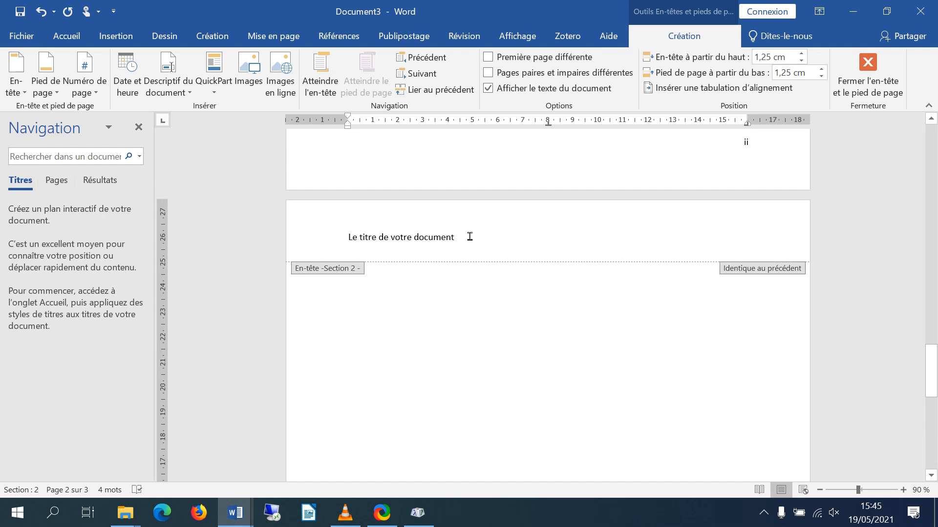
{"action": "left_click", "coordinate": [470, 236]}
{"action": "double_click", "coordinate": [454, 310]}
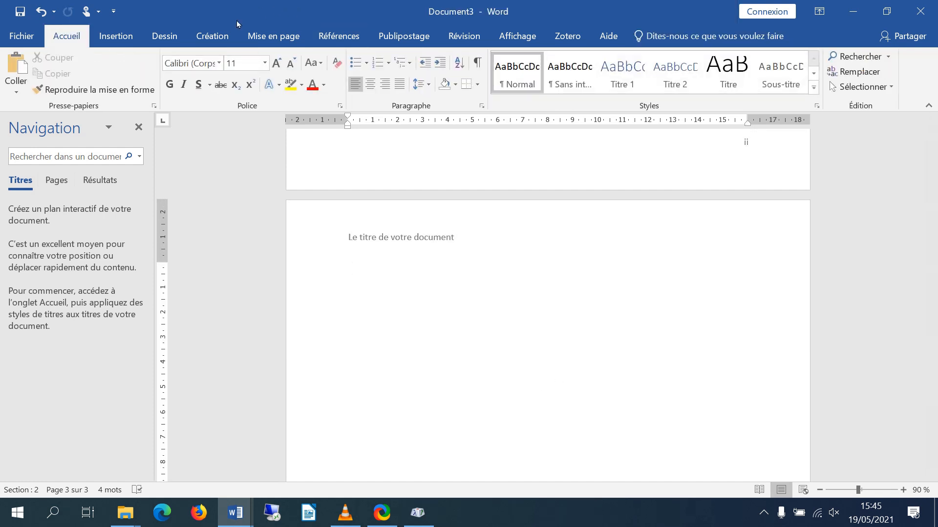
{"action": "left_click", "coordinate": [116, 37]}
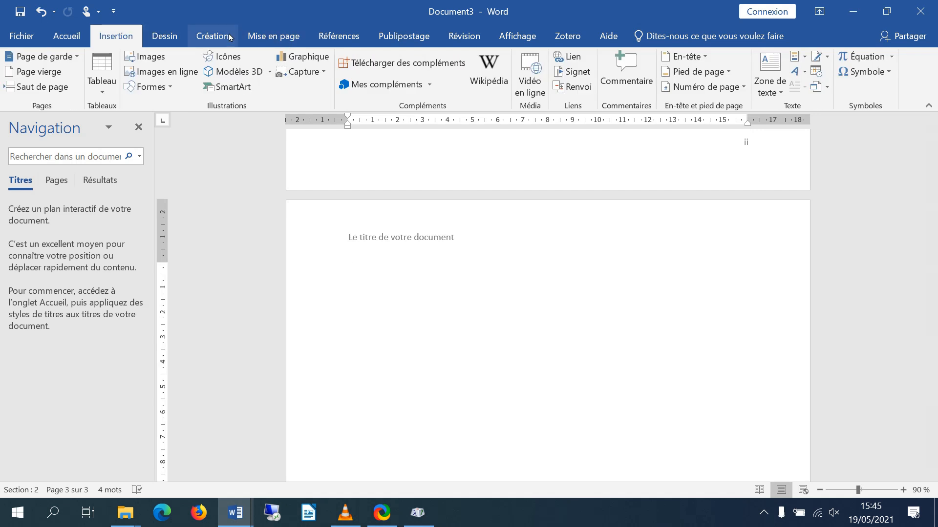
{"action": "left_click", "coordinate": [274, 35]}
{"action": "left_click", "coordinate": [221, 58]}
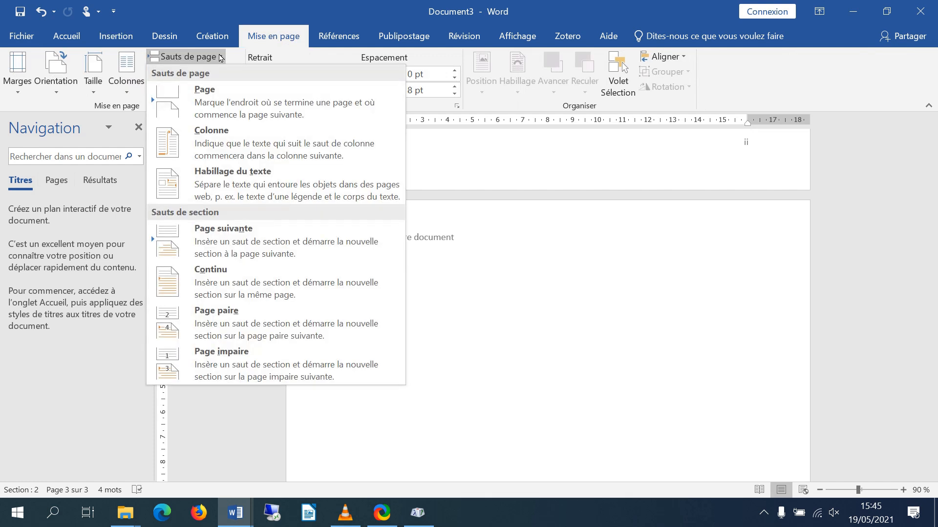
{"action": "left_click", "coordinate": [224, 243]}
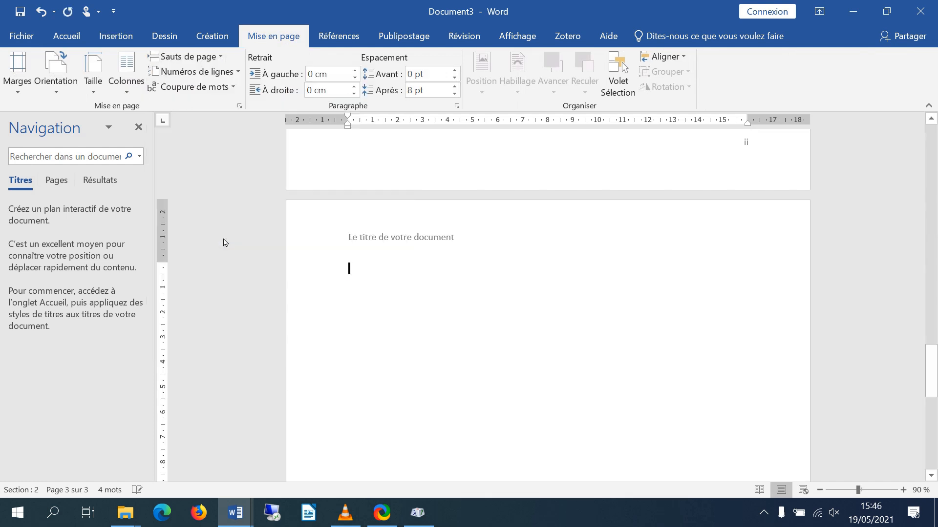
Open the Section 3 footer on the last page and unlink it from the previous section's footer
{"action": "scroll", "coordinate": [620, 283], "scroll_direction": "down", "scroll_amount": 10}
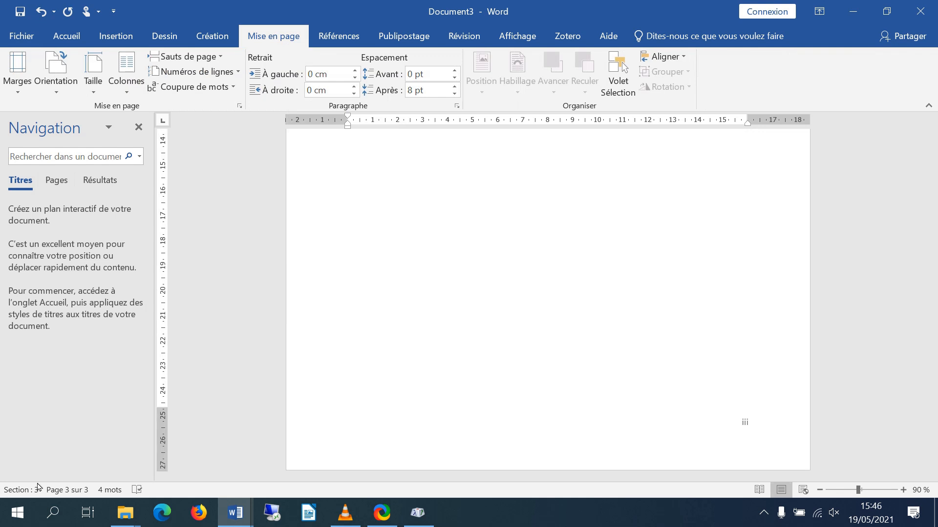
{"action": "double_click", "coordinate": [757, 430]}
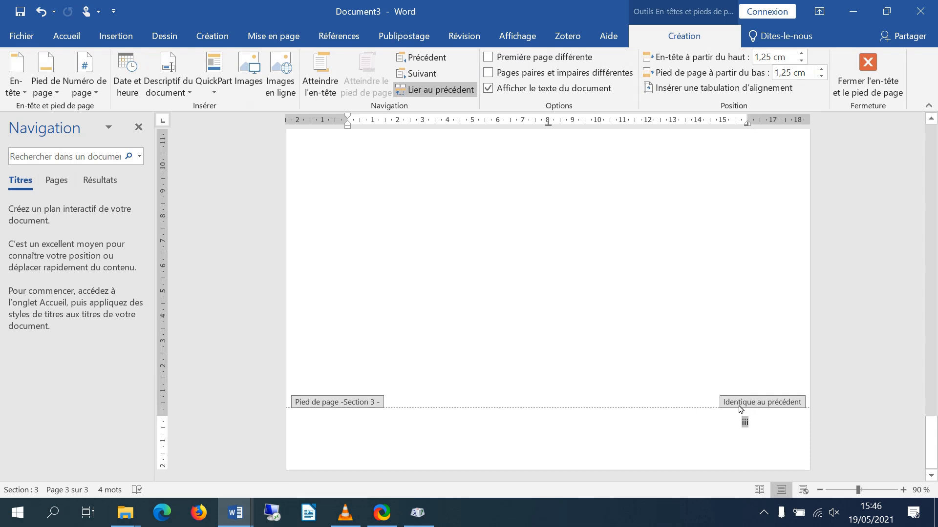
{"action": "left_click", "coordinate": [413, 90]}
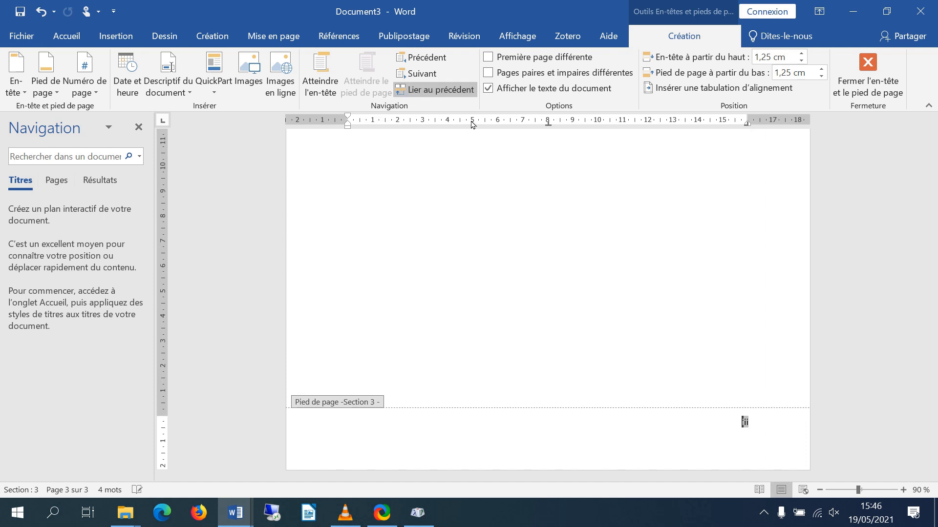
Set the numbering format of the Section 3 footer's page number to 1, 2, 3
{"action": "left_click_drag", "start_coordinate": [770, 424], "coordinate": [708, 433]}
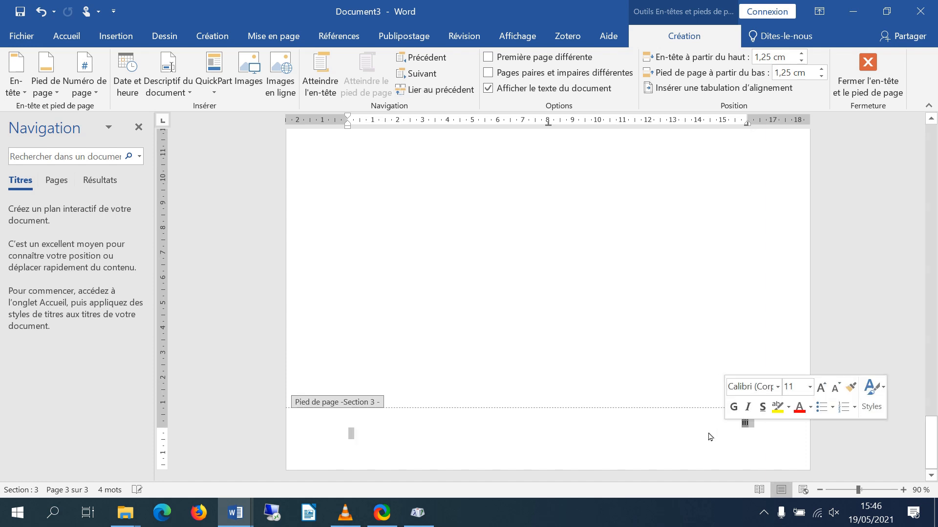
{"action": "left_click", "coordinate": [101, 77]}
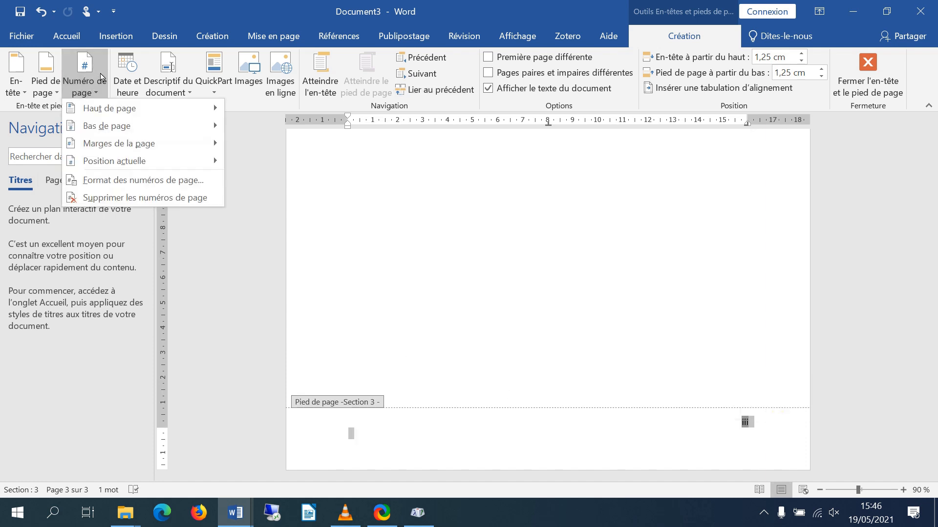
{"action": "left_click", "coordinate": [115, 183]}
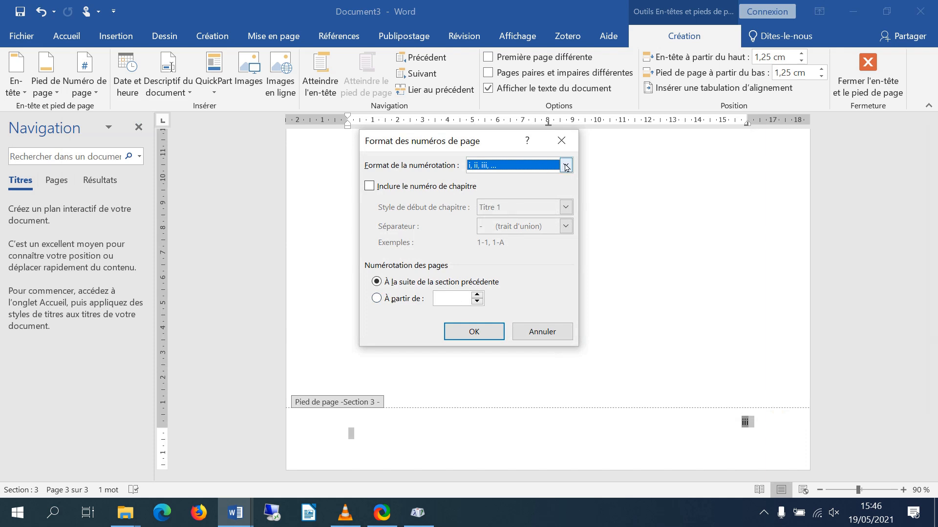
{"action": "left_click", "coordinate": [565, 166]}
{"action": "left_click", "coordinate": [510, 179]}
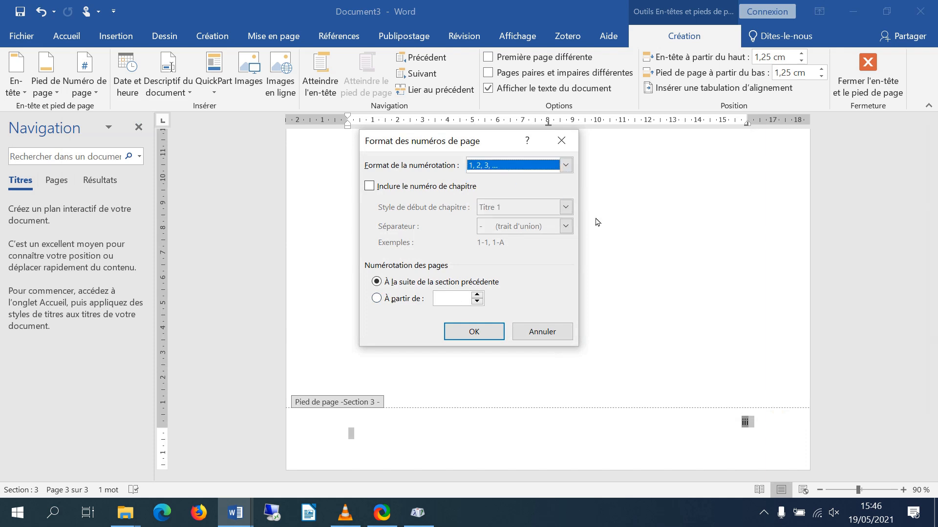
{"action": "left_click", "coordinate": [471, 335]}
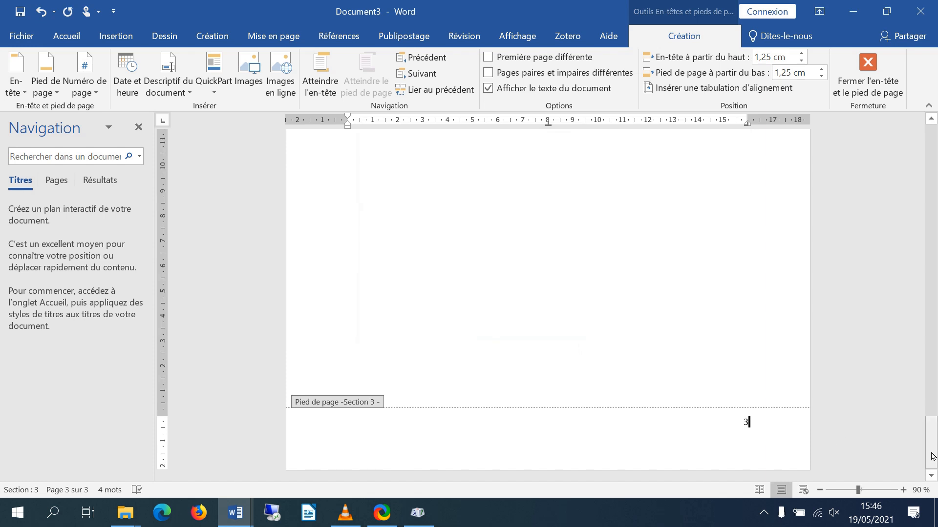
Compare the page numbers in the footers of Sections 3, 2 and 1
{"action": "left_click_drag", "start_coordinate": [933, 457], "coordinate": [933, 457]}
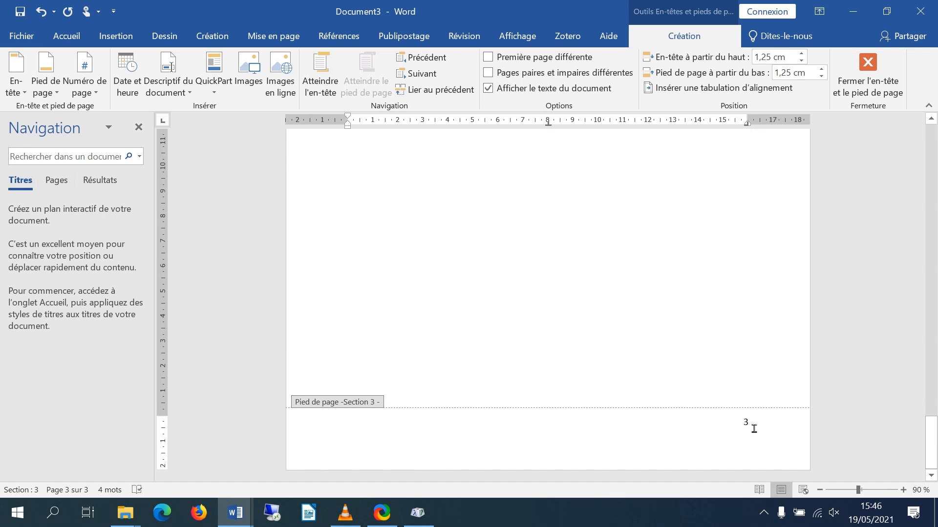
{"action": "left_click_drag", "start_coordinate": [934, 445], "coordinate": [933, 347]}
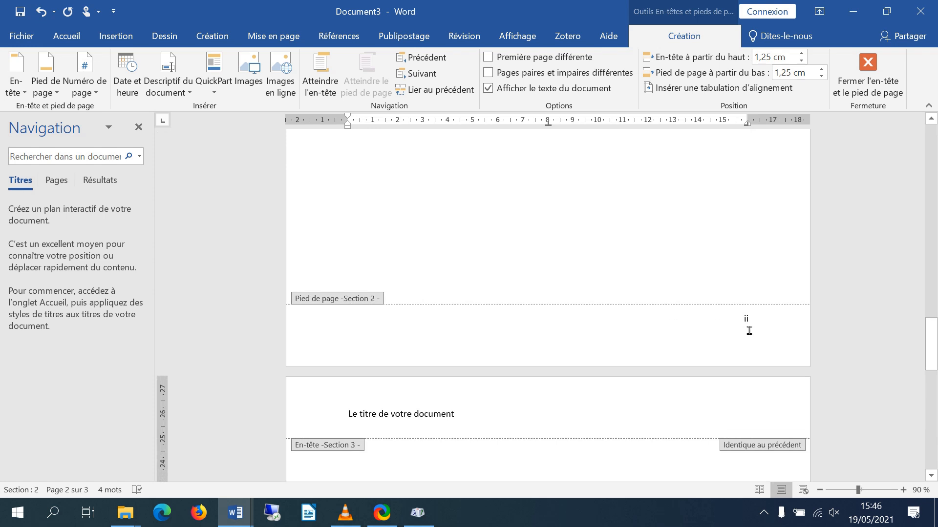
{"action": "left_click_drag", "start_coordinate": [932, 344], "coordinate": [932, 208]}
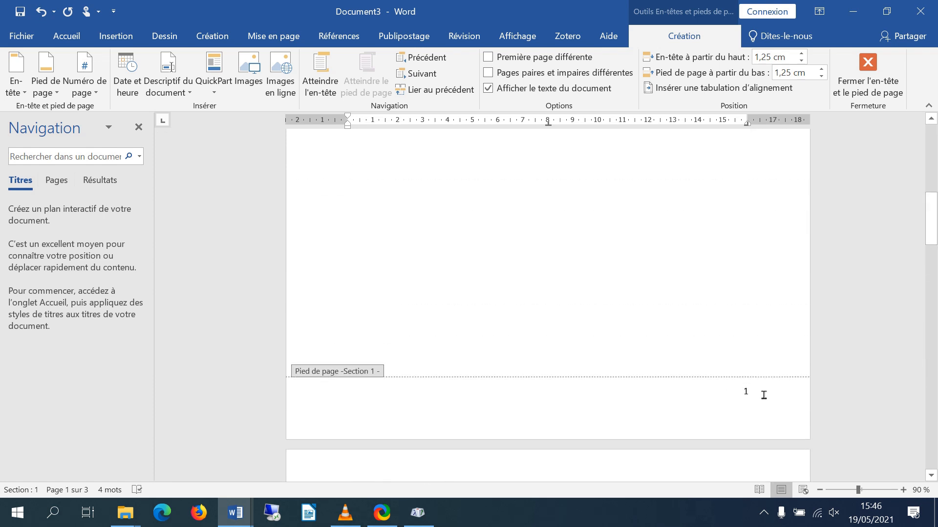